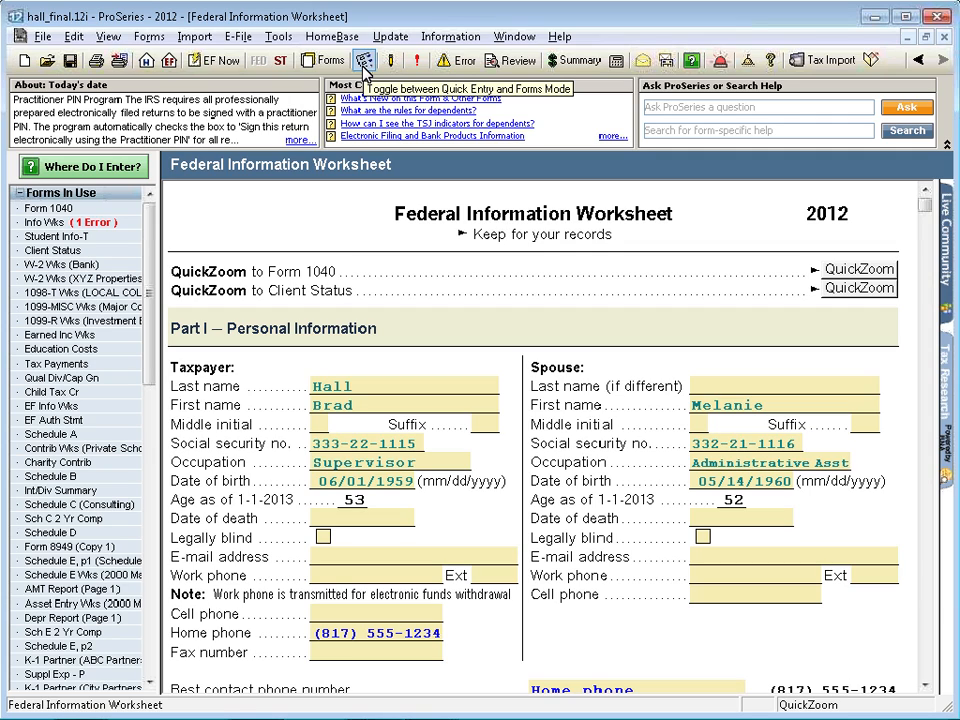
- View the Federal Information Worksheet's Practitioner PIN entries in QuickEntry mode and return to Forms mode
click(363, 62)
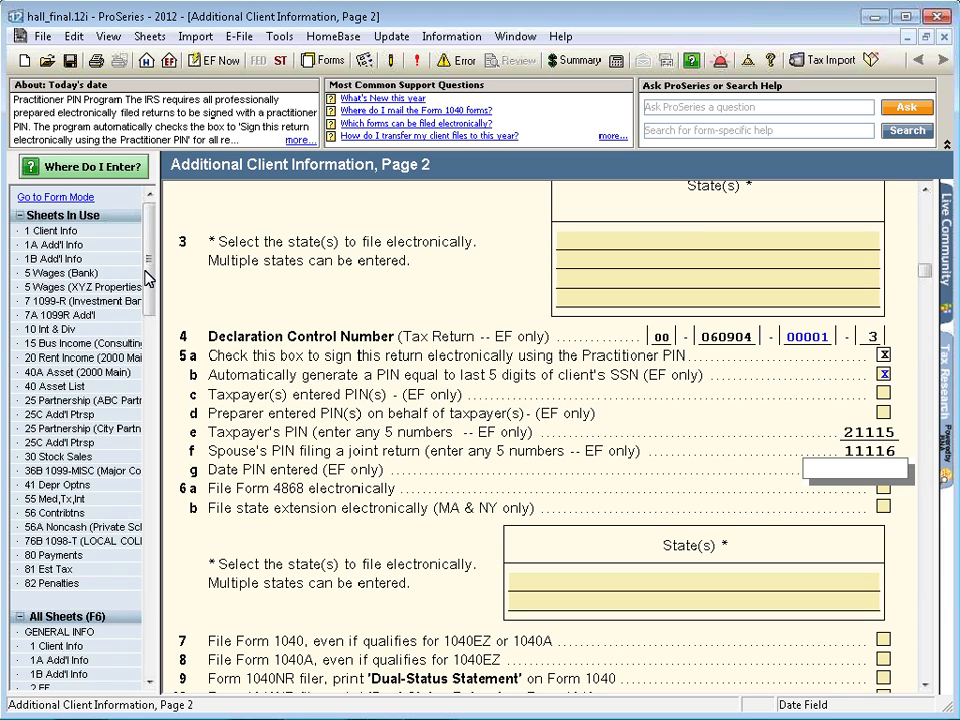
click(363, 62)
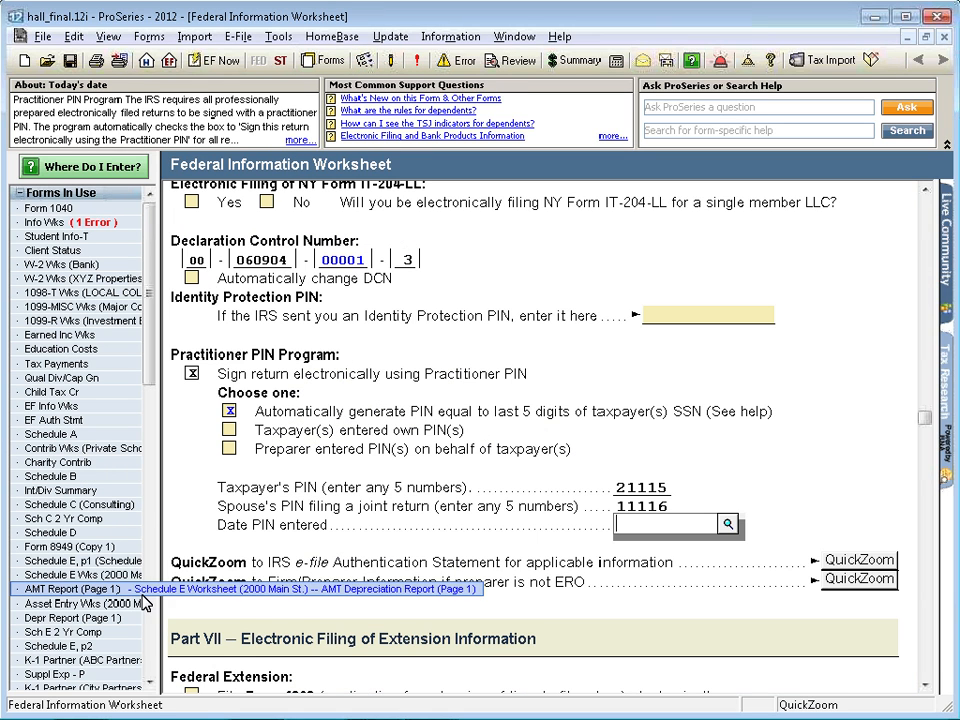
- Open the Schedule E rental property's Asset Entry Worksheet and examine its depreciation, state and disposition sections
click(70, 604)
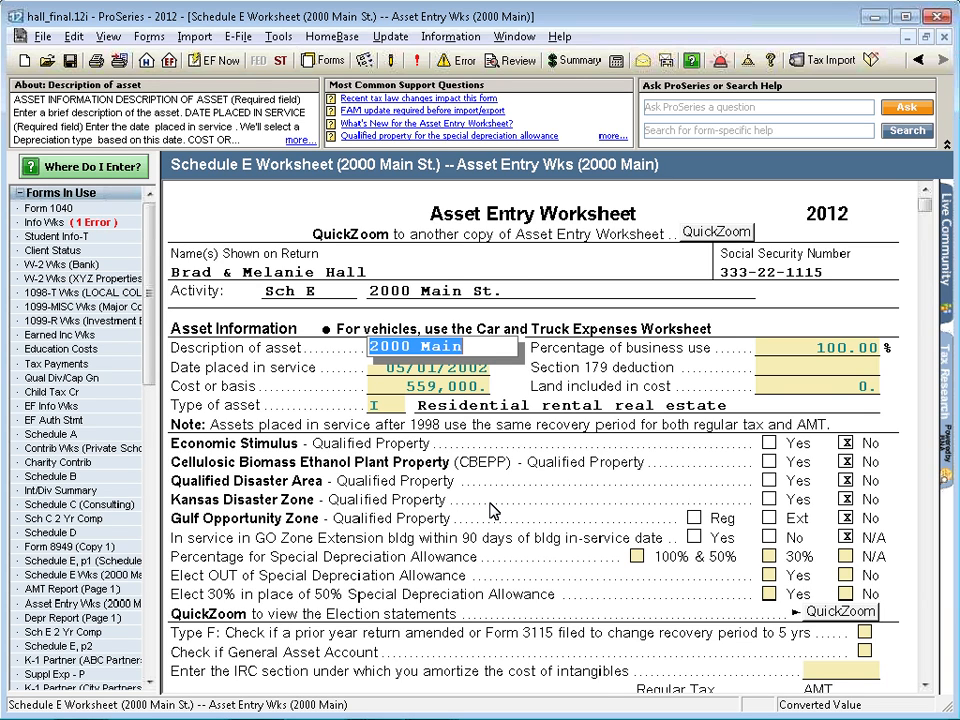
scroll(490, 512, down, 1)
scroll(490, 512, down, 3)
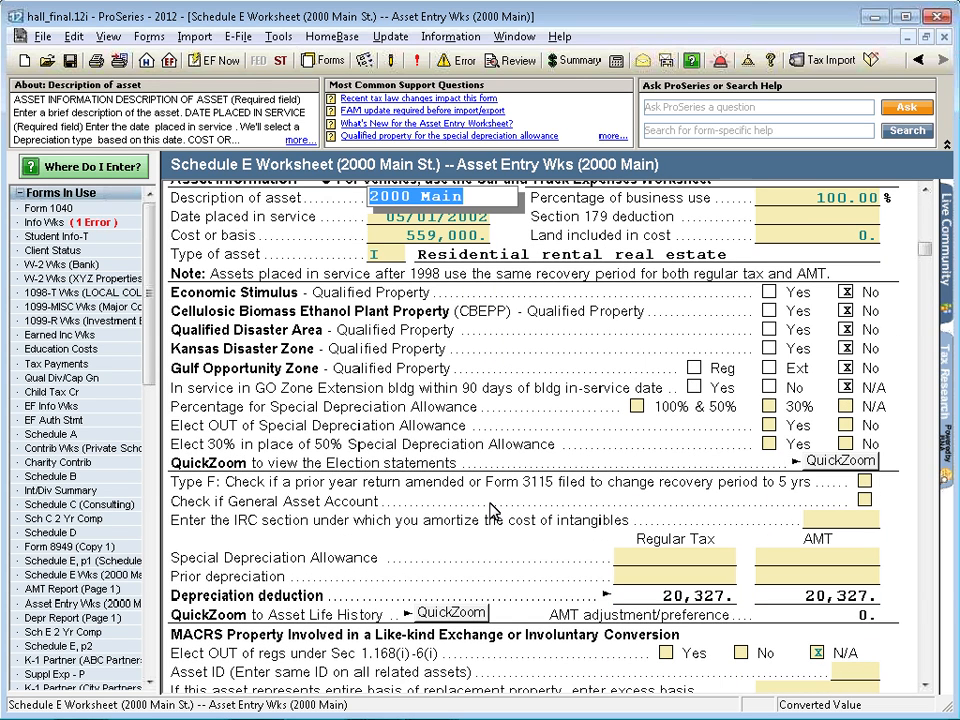
scroll(490, 512, down, 5)
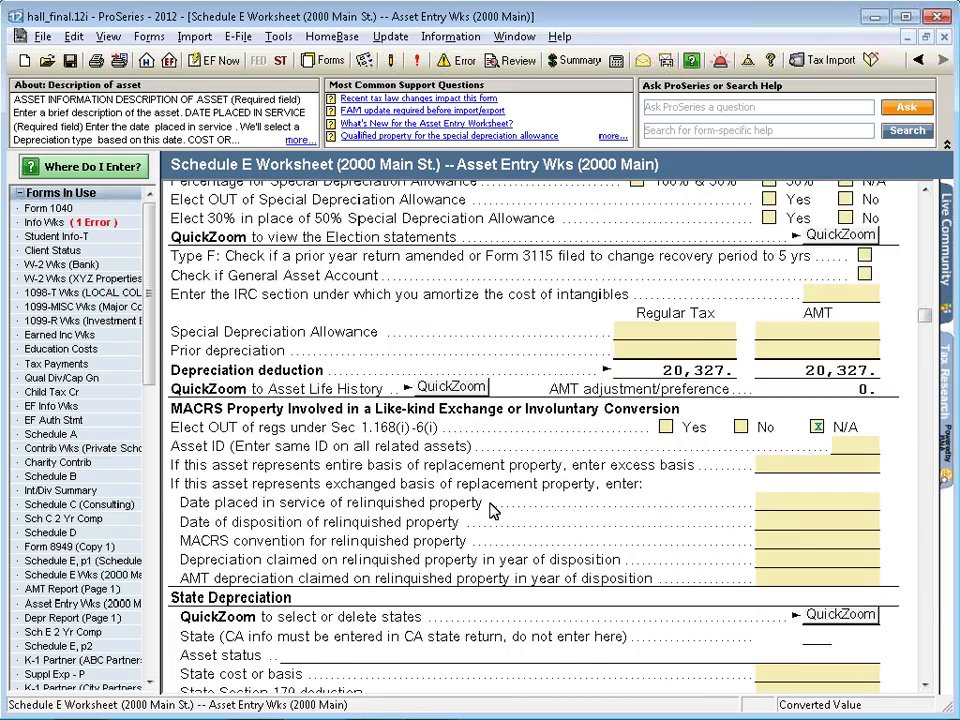
scroll(490, 512, down, 5)
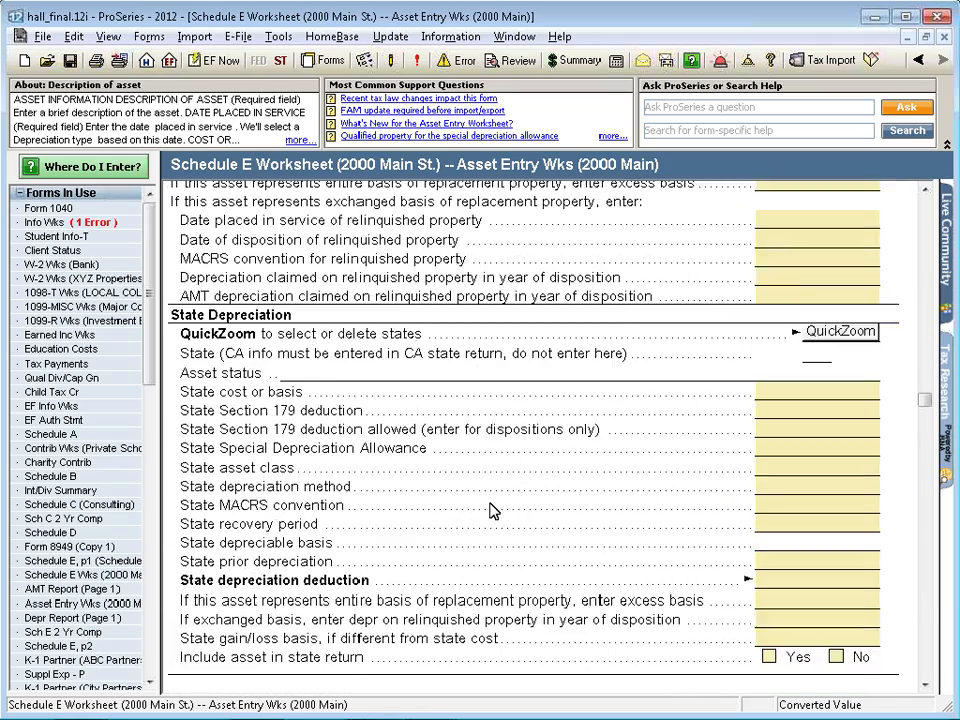
scroll(490, 512, down, 7)
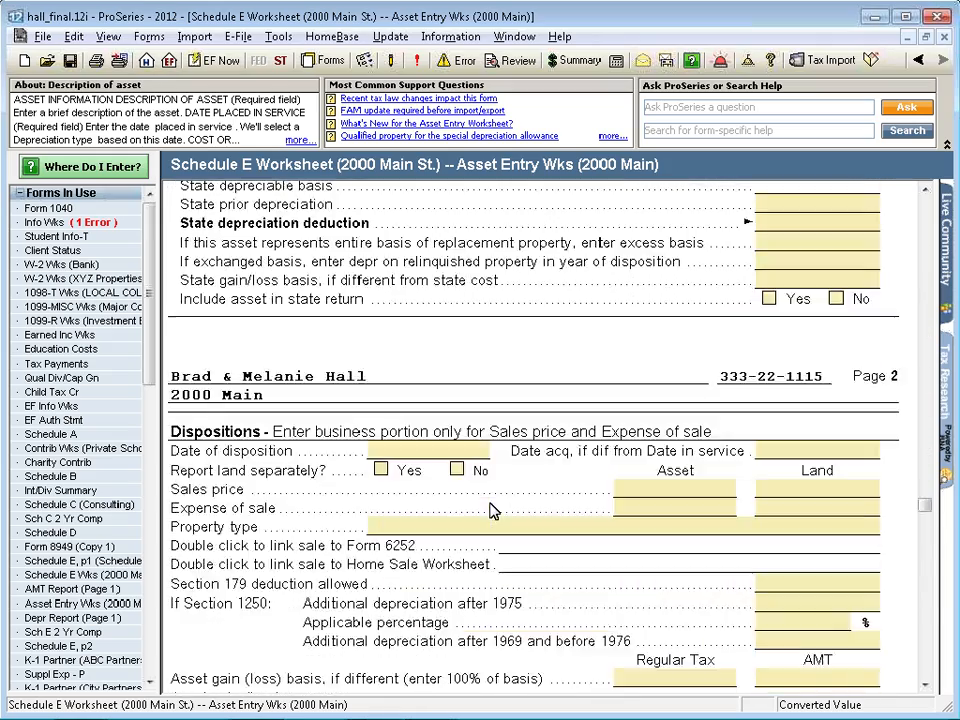
scroll(490, 512, down, 4)
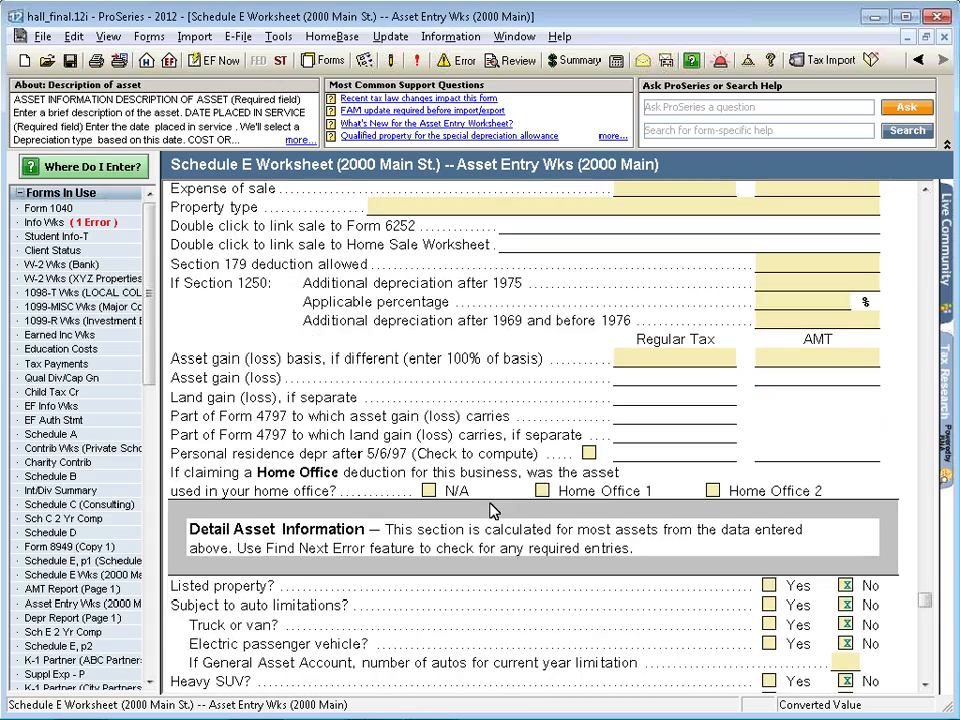
scroll(490, 512, up, 4)
scroll(490, 512, up, 8)
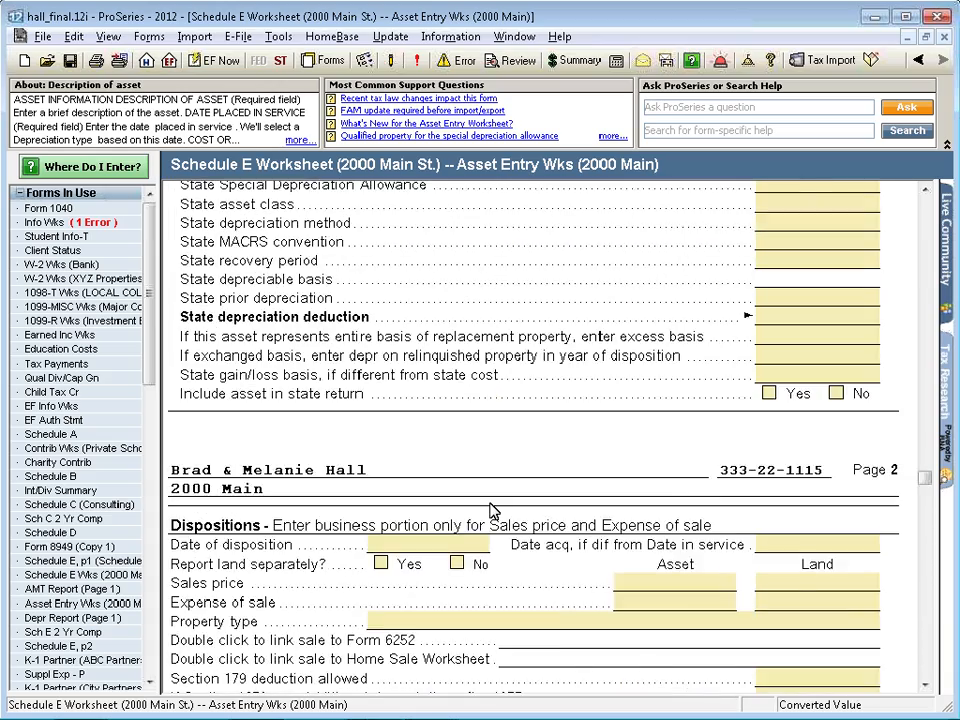
scroll(490, 512, up, 13)
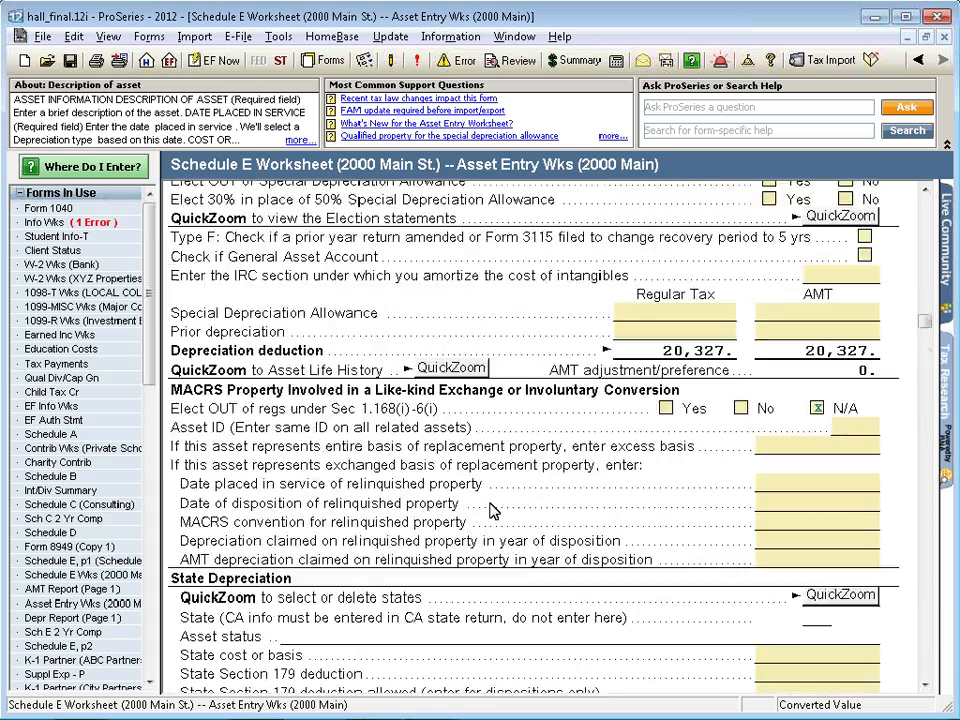
scroll(490, 512, up, 4)
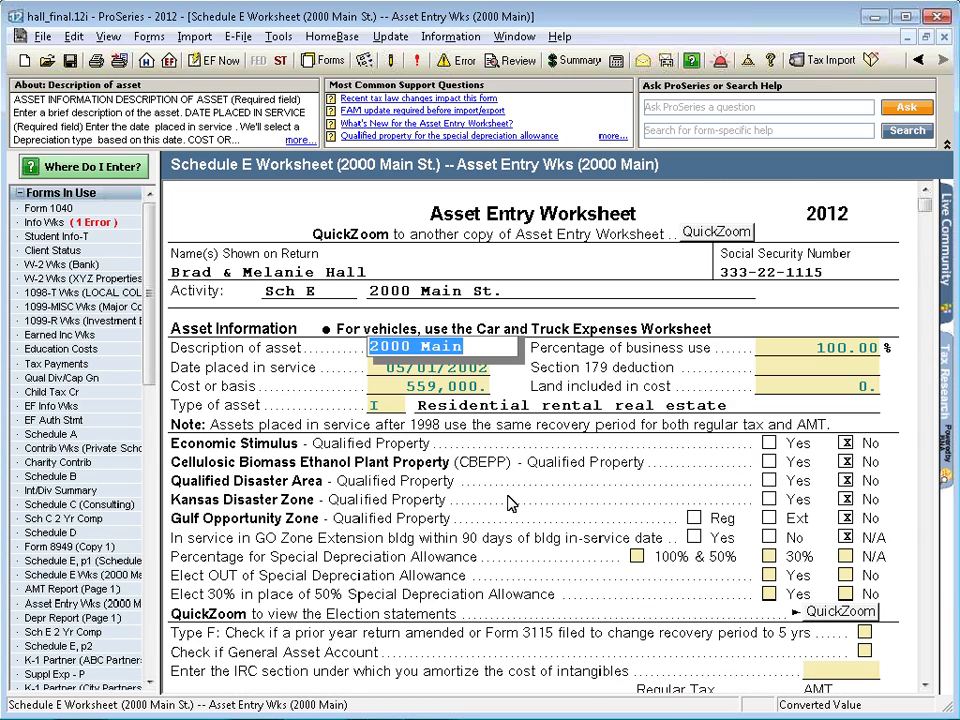
- Switch from the worksheet's date placed in service to the QuickEntry Asset List and add an asset described as New Computer
click(433, 372)
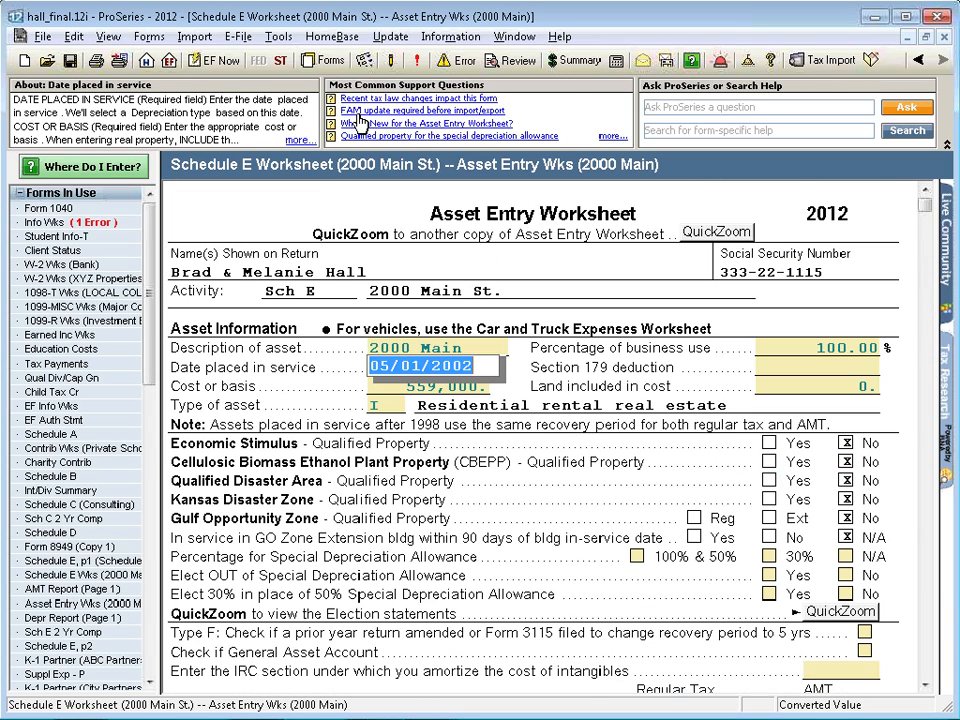
click(364, 62)
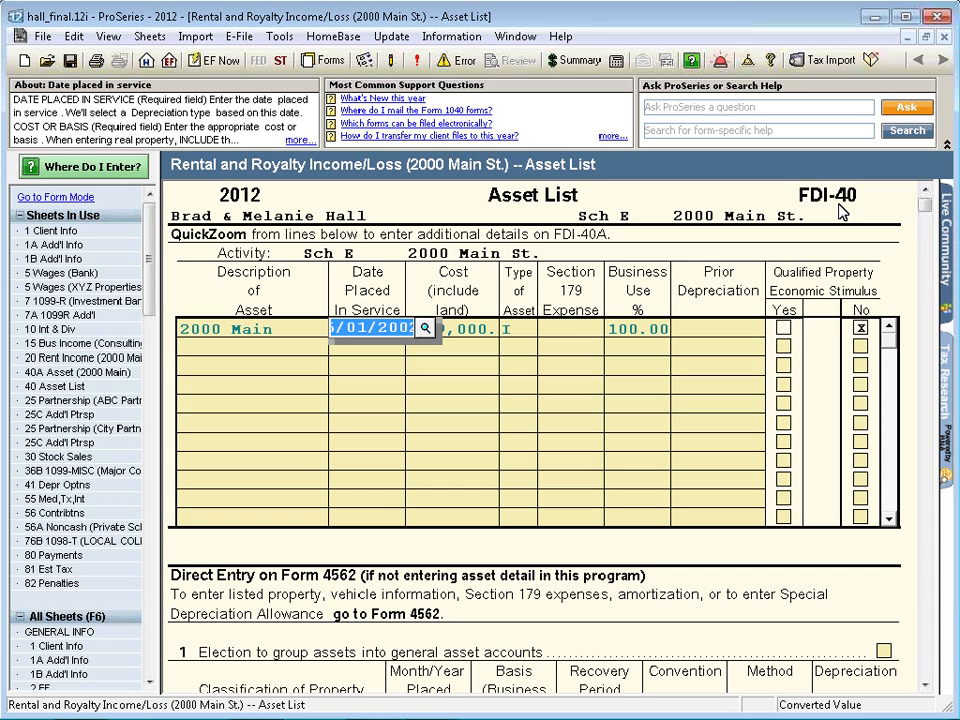
click(210, 349)
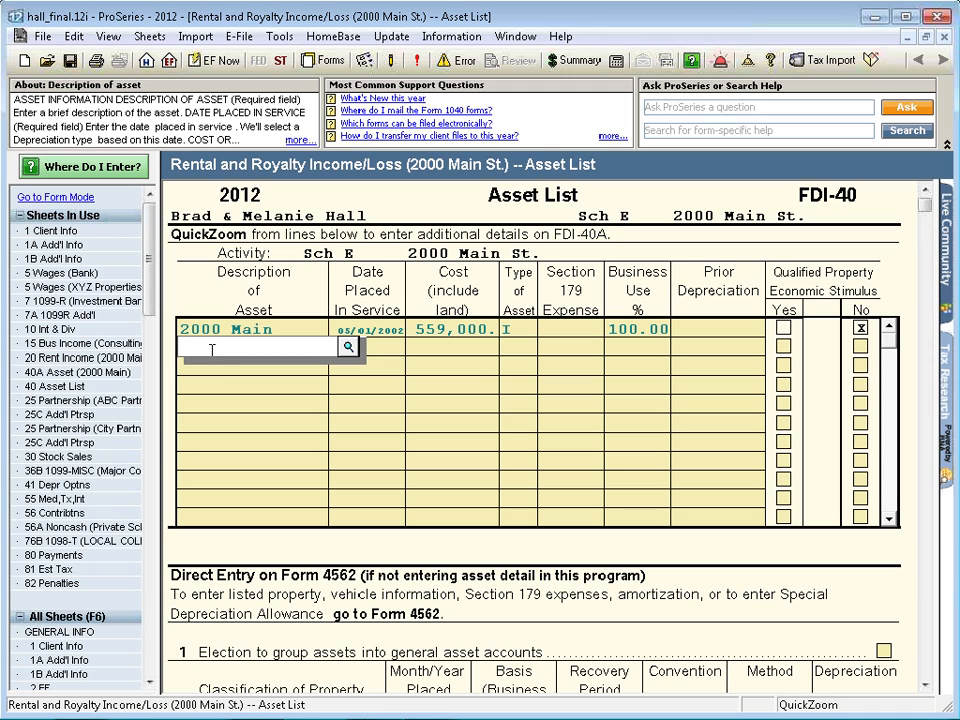
text(New Computer)
key(Tab)
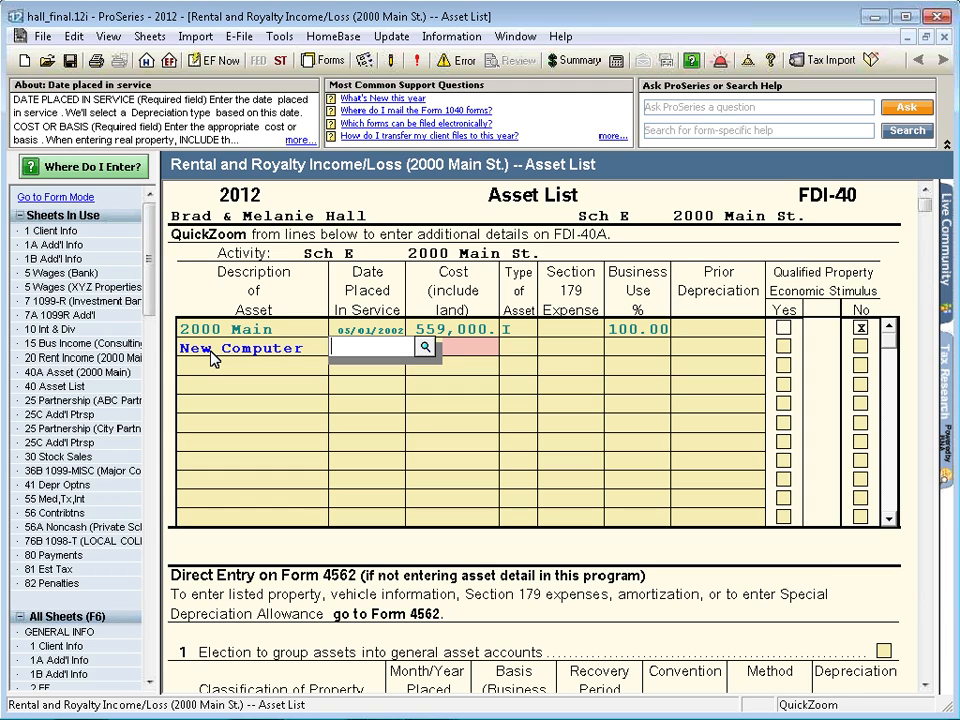
- Set the New Computer asset's date placed in service to 01/01/2010 and its cost to 10,000
text(01/01/201)
text(0)
key(Tab)
text(10000)
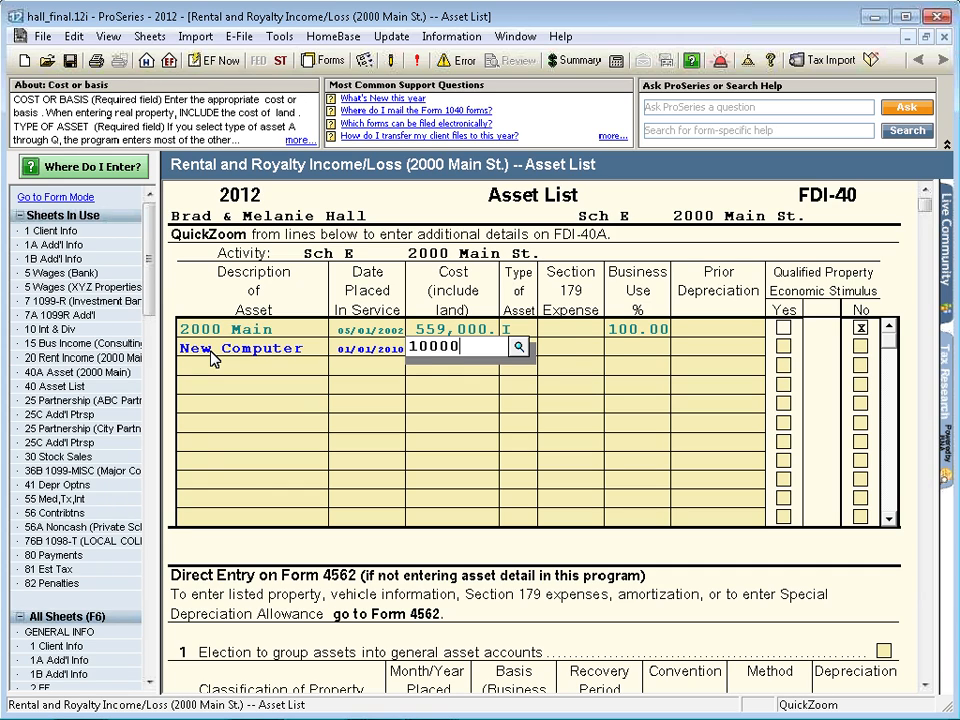
key(Tab)
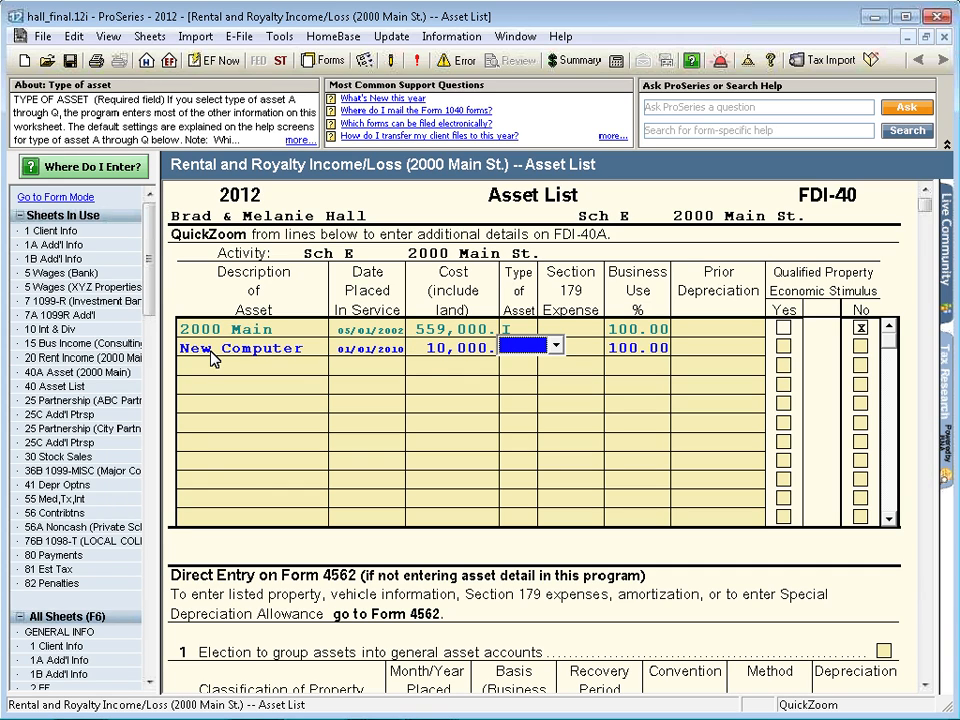
- Assign New Computer the asset type A- 5/5 Computer and equipment and mark Yes for Economic Stimulus qualified property
click(558, 347)
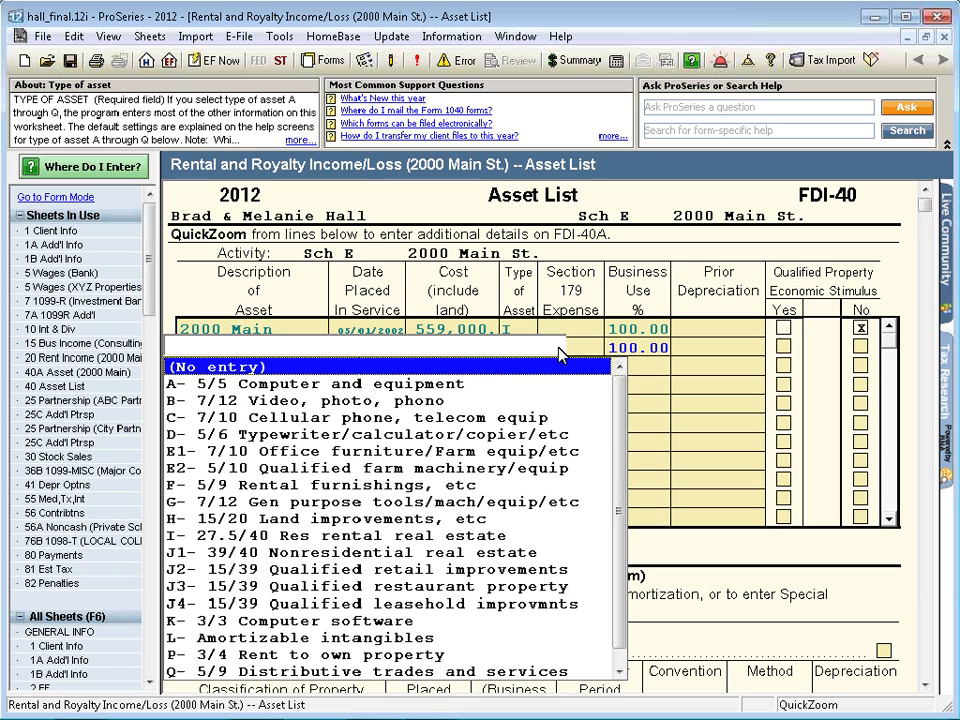
click(486, 392)
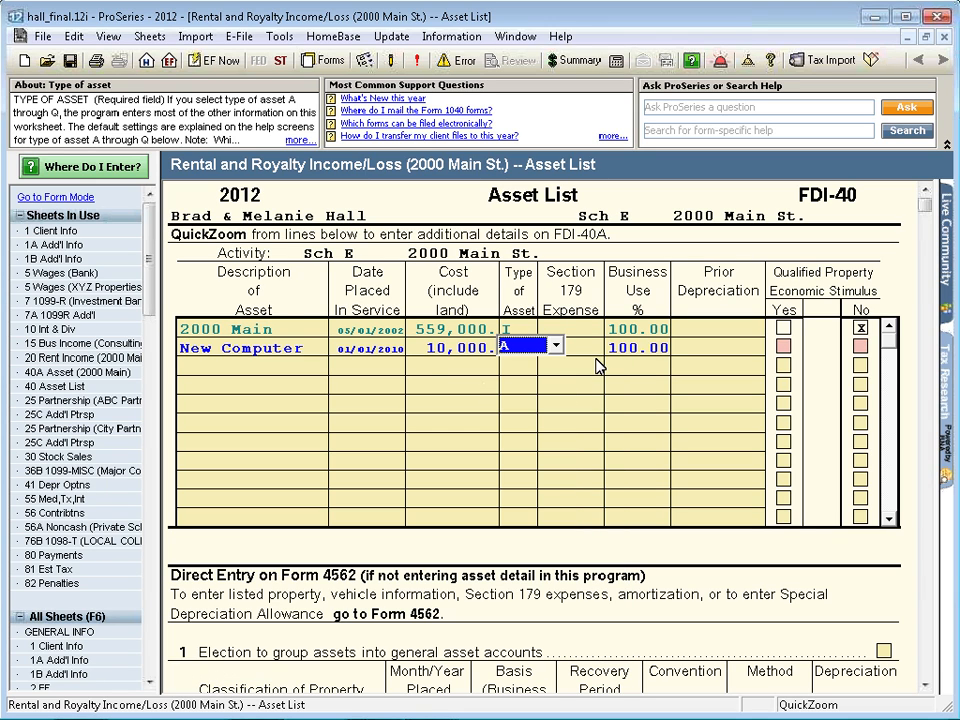
click(784, 348)
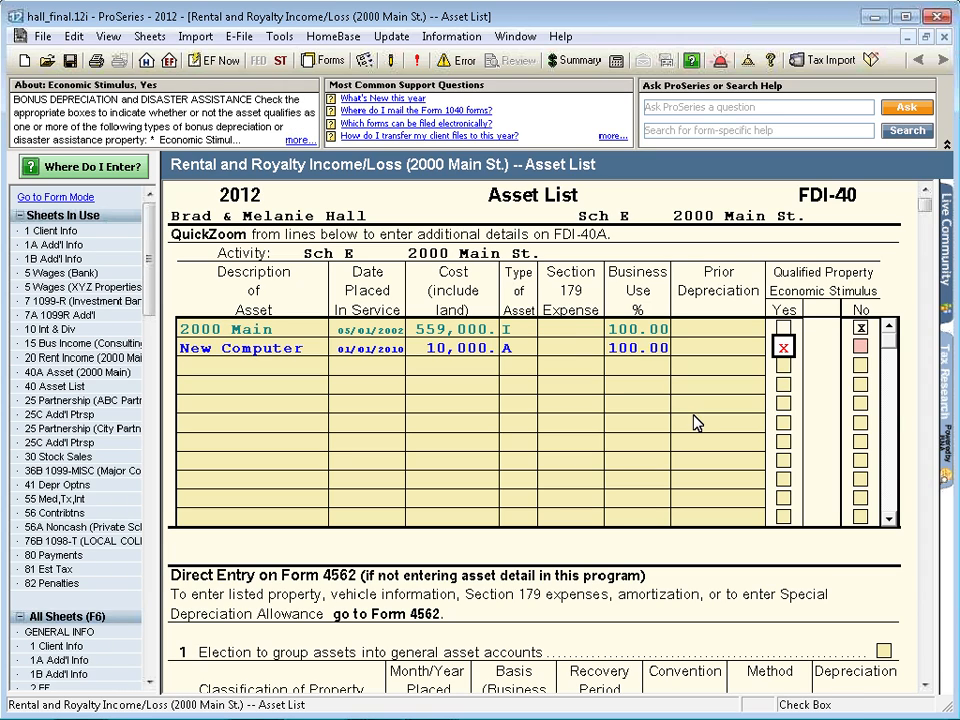
click(235, 364)
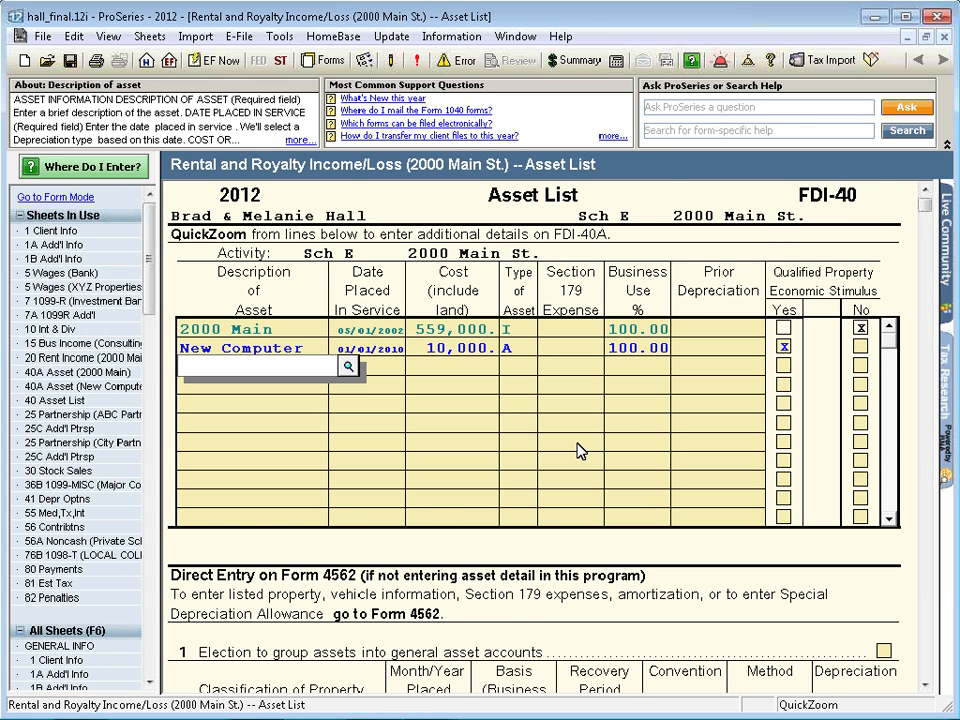
- Examine the Direct Entry on Form 4562 section below the asset table
scroll(578, 450, down, 5)
scroll(578, 450, down, 4)
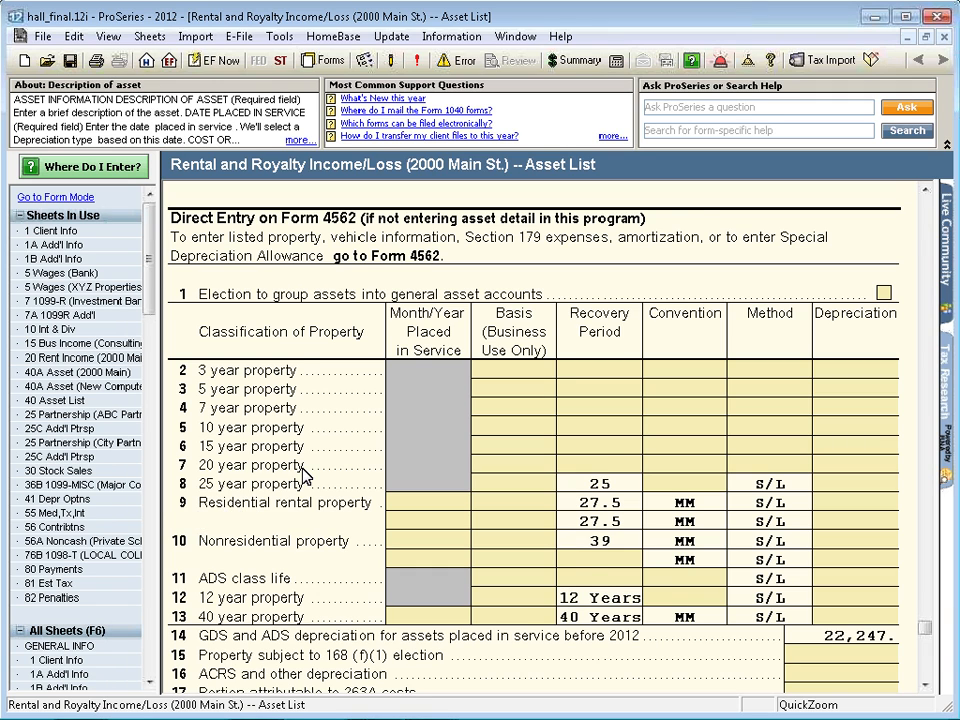
scroll(390, 462, down, 2)
scroll(390, 462, up, 10)
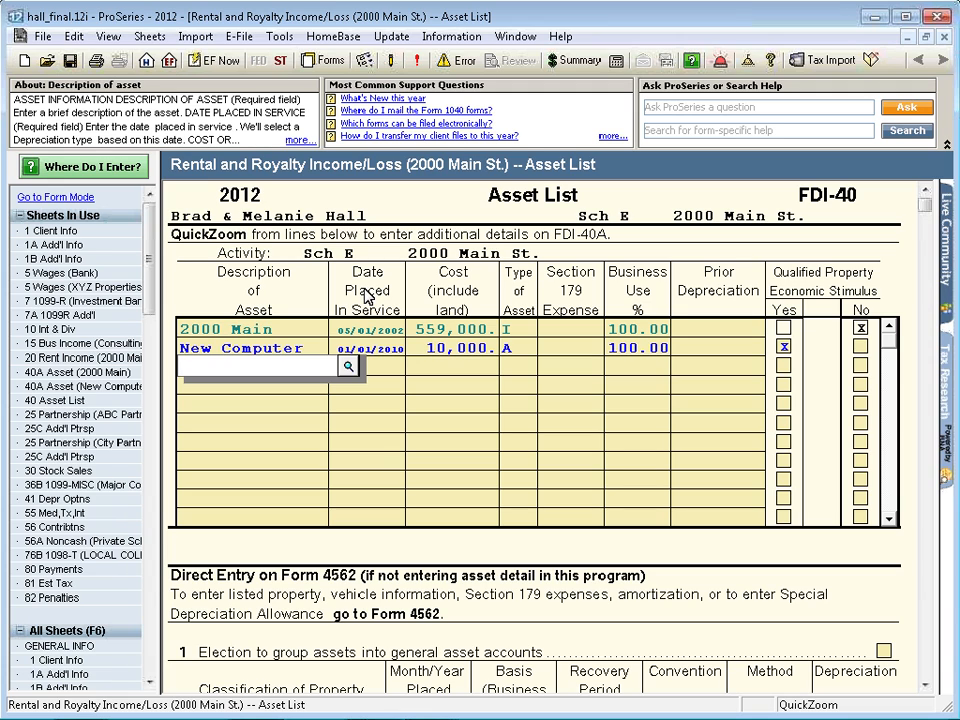
- Return to Forms mode and decline using QuickEntry to enter multiple assets
click(364, 62)
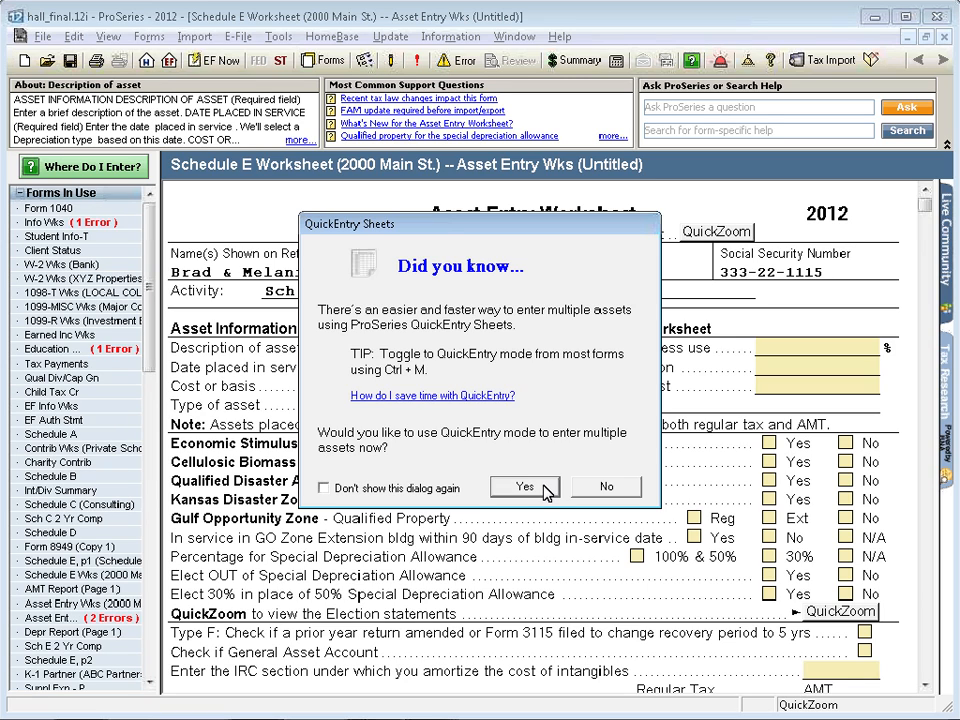
click(605, 488)
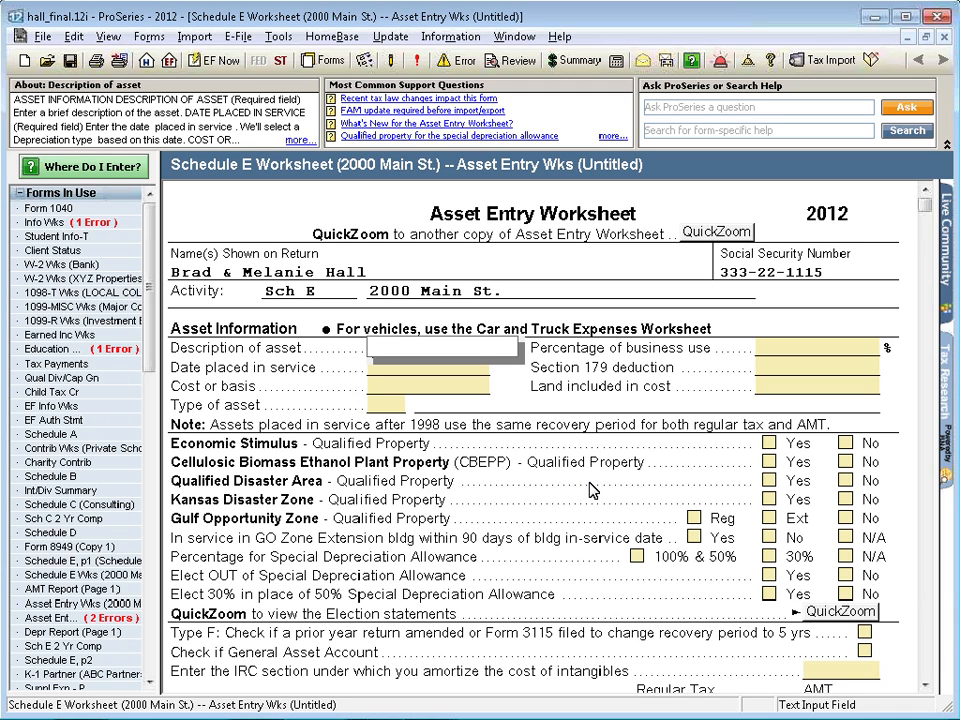
- Open Schedule D and show the 10 sh Acme transaction in the QuickEntry Sales of Stocks and Bonds sheet
click(74, 536)
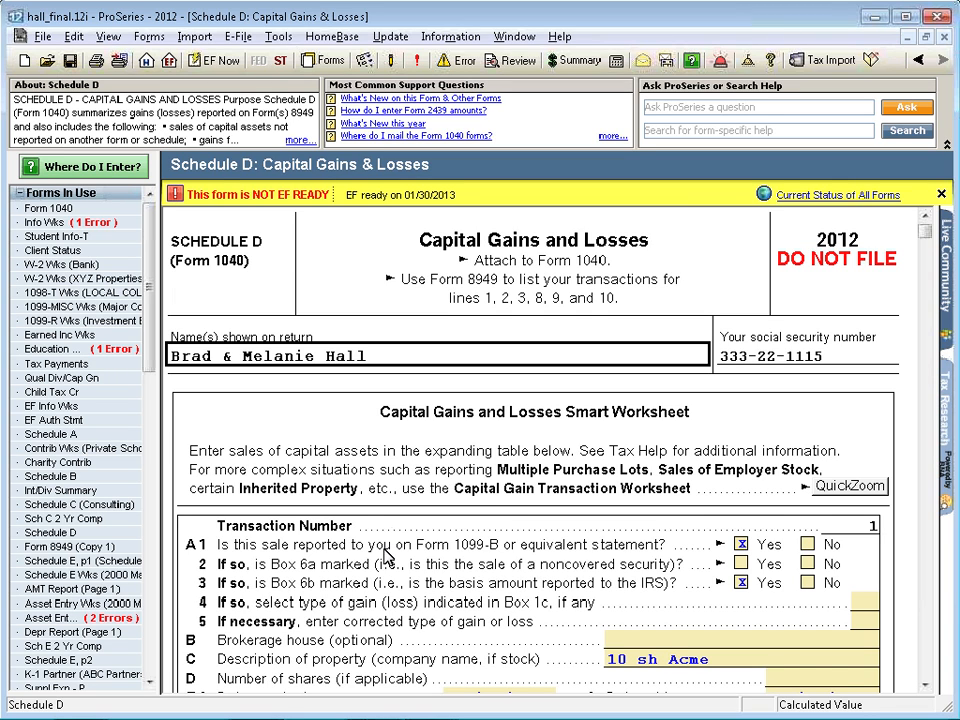
scroll(388, 545, down, 3)
scroll(390, 536, down, 1)
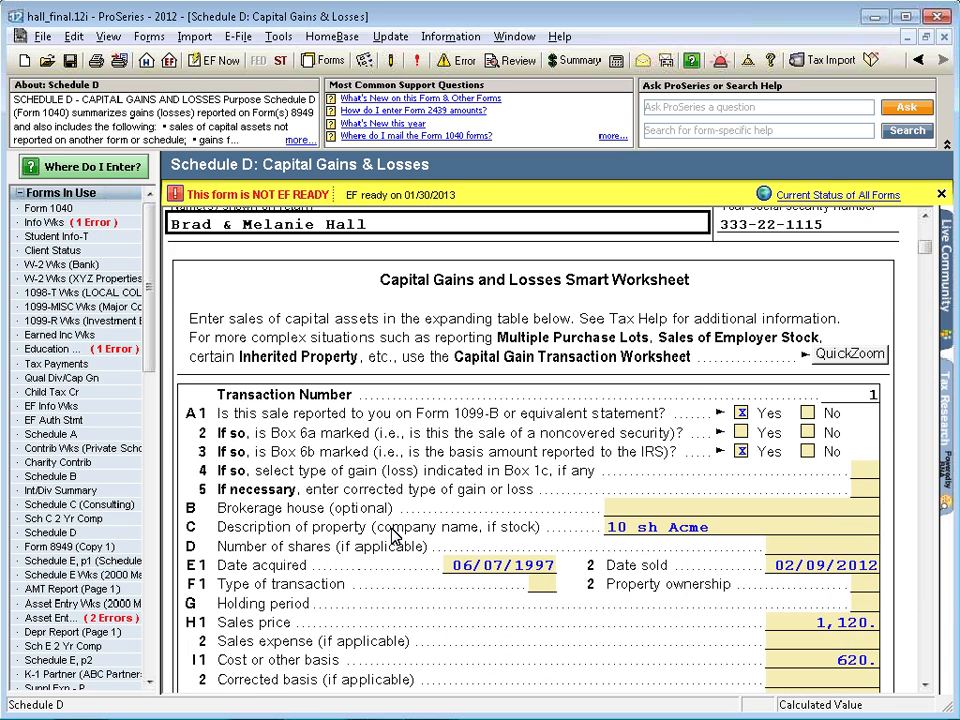
scroll(393, 537, down, 3)
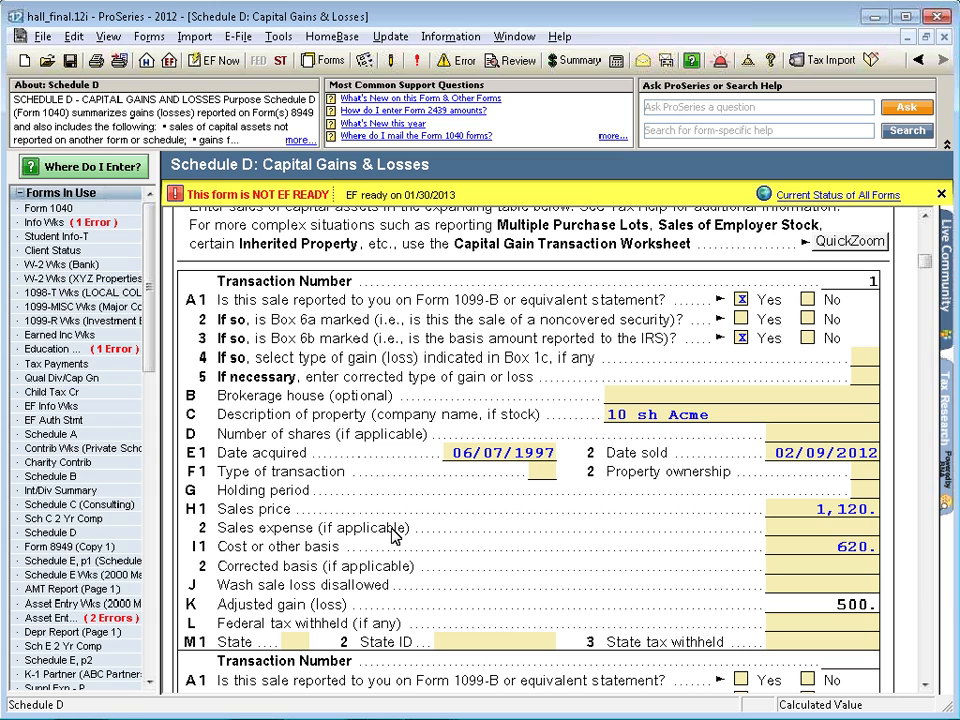
click(676, 424)
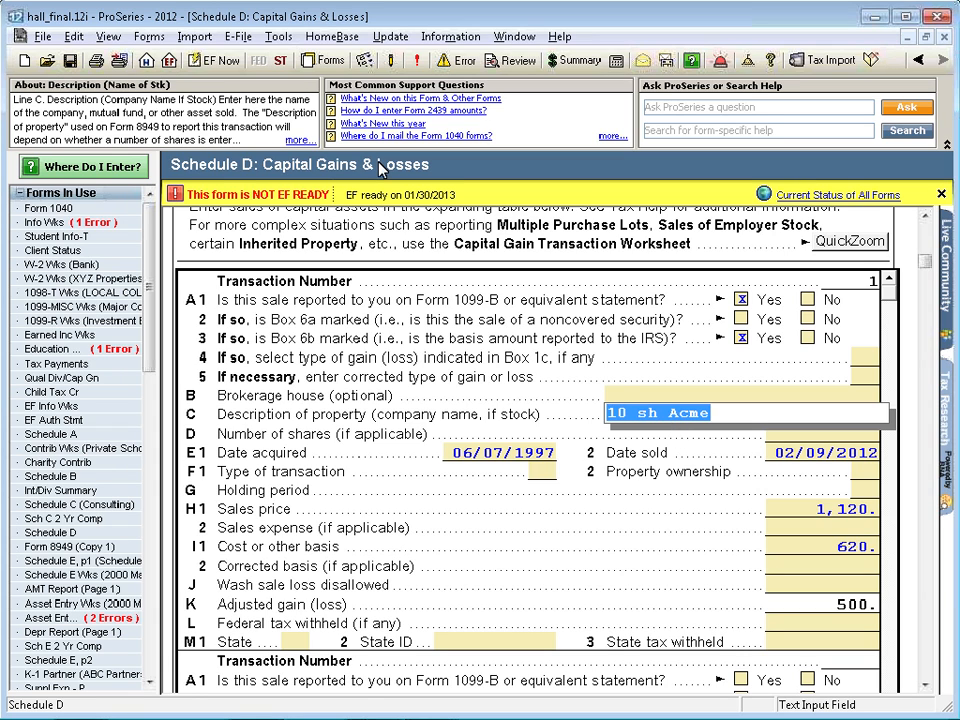
click(364, 60)
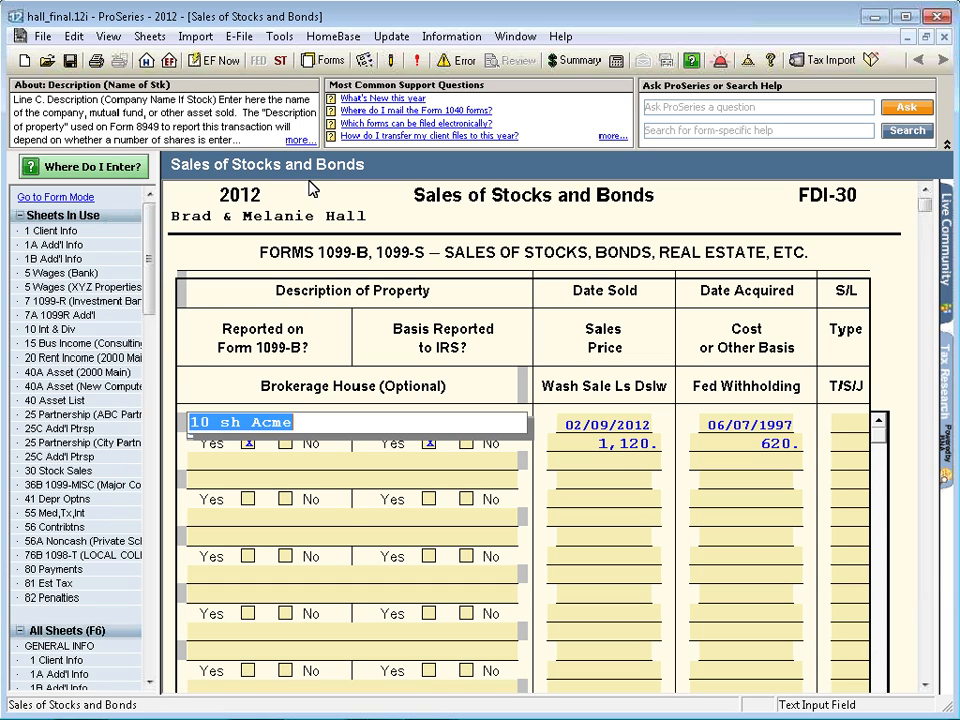
- Browse the full list of QuickEntry sheets and close it without opening another sheet
click(330, 62)
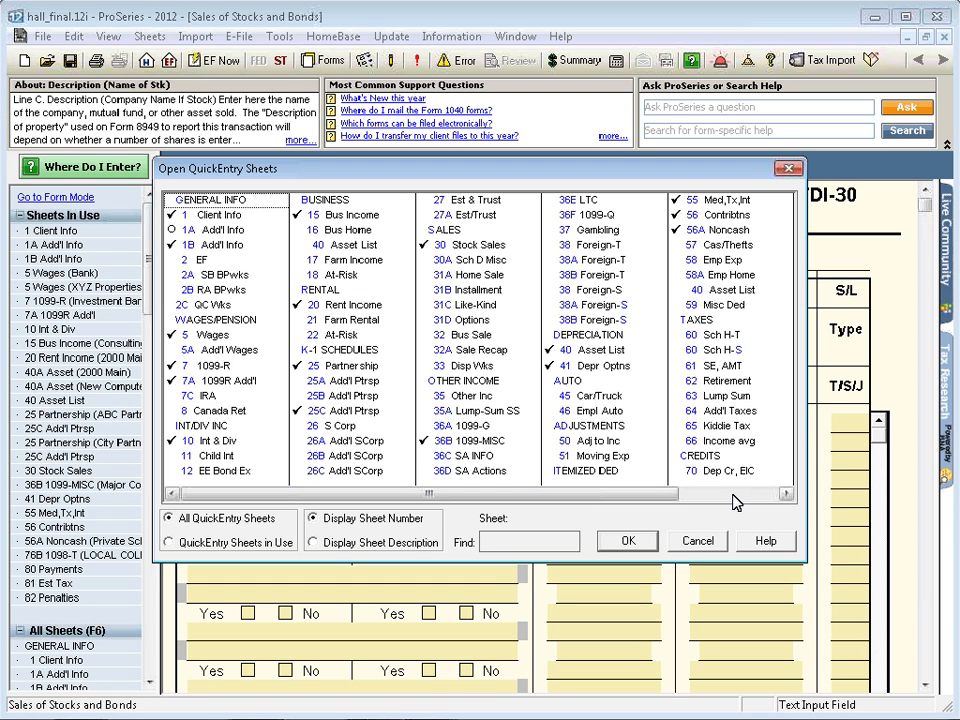
click(733, 502)
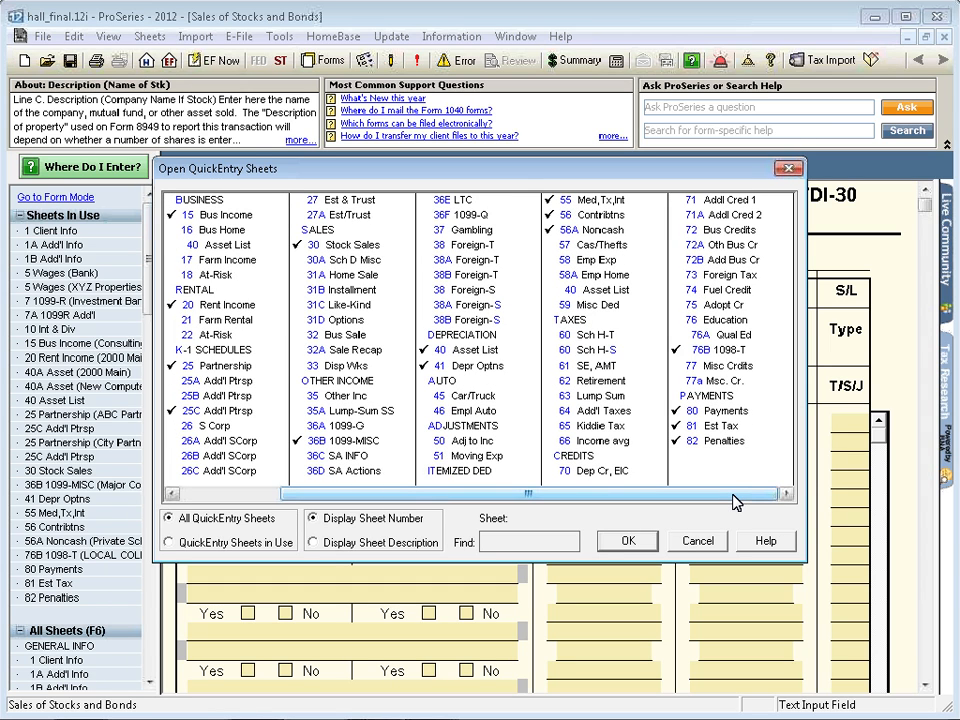
click(699, 545)
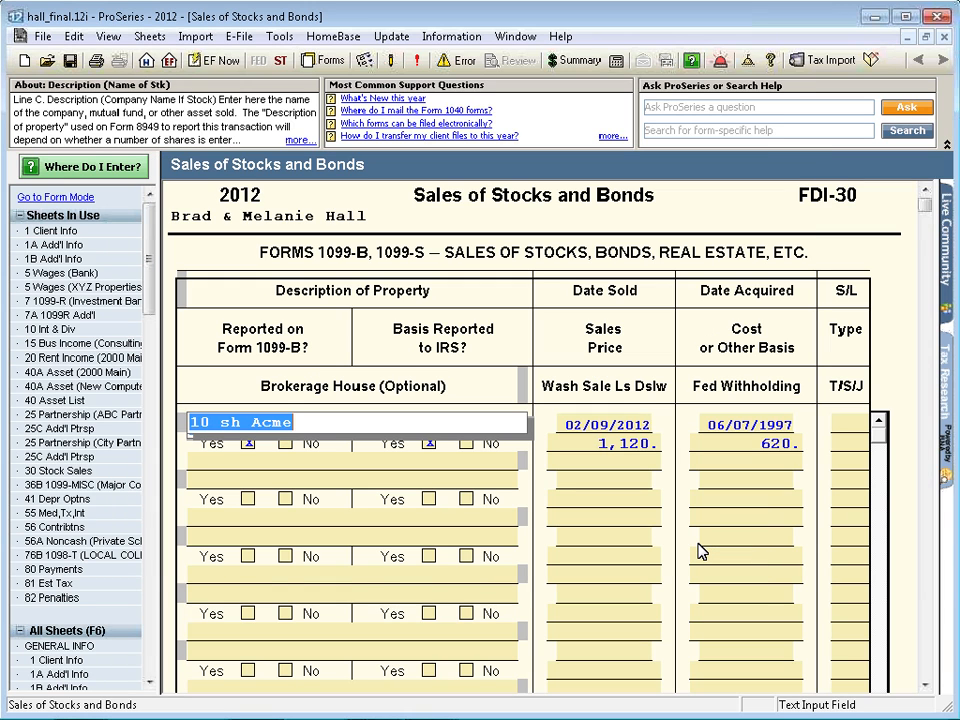